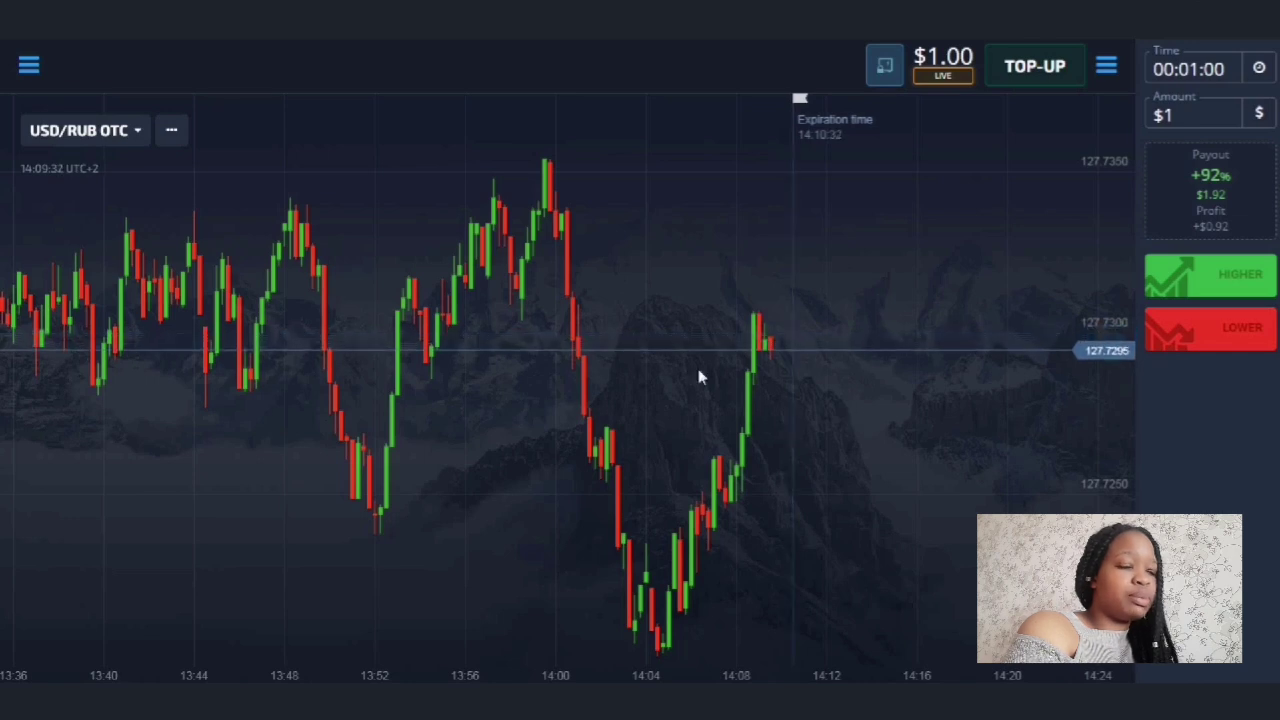
Add the Bollinger Bands indicator to the USD/RUB OTC chart.
{"action": "left_click", "coordinate": [171, 130]}
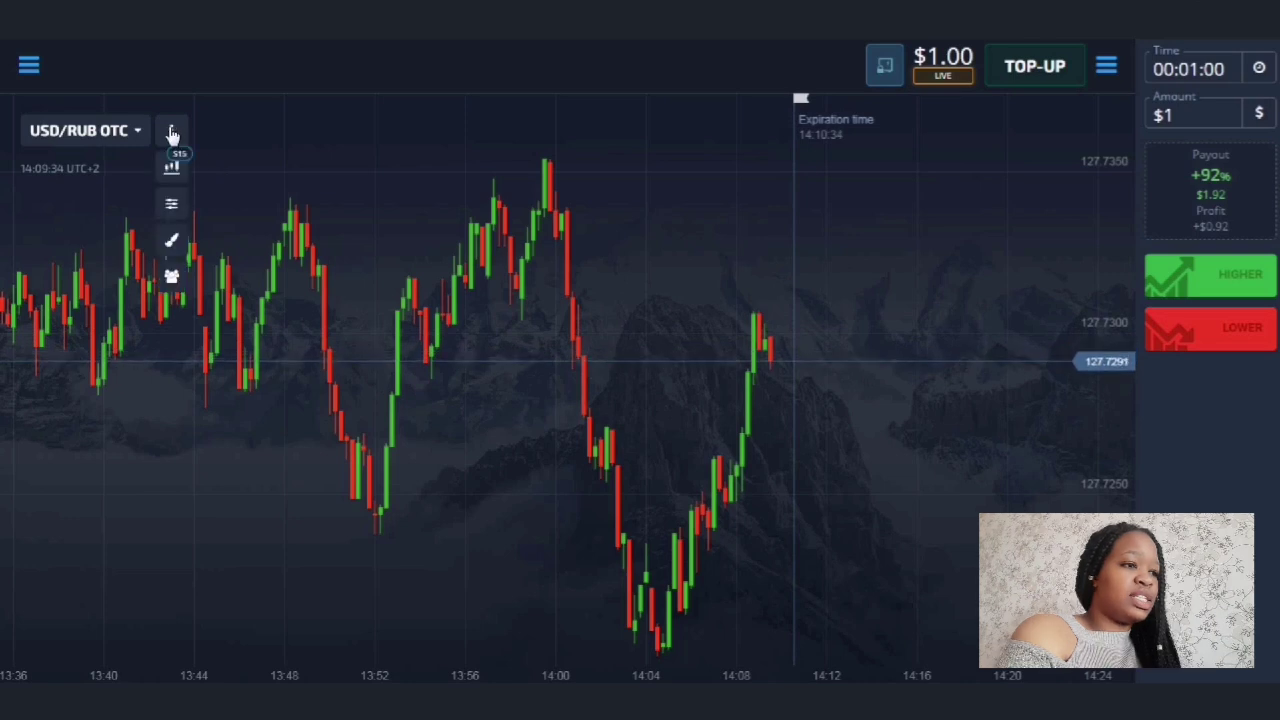
{"action": "left_click", "coordinate": [171, 206]}
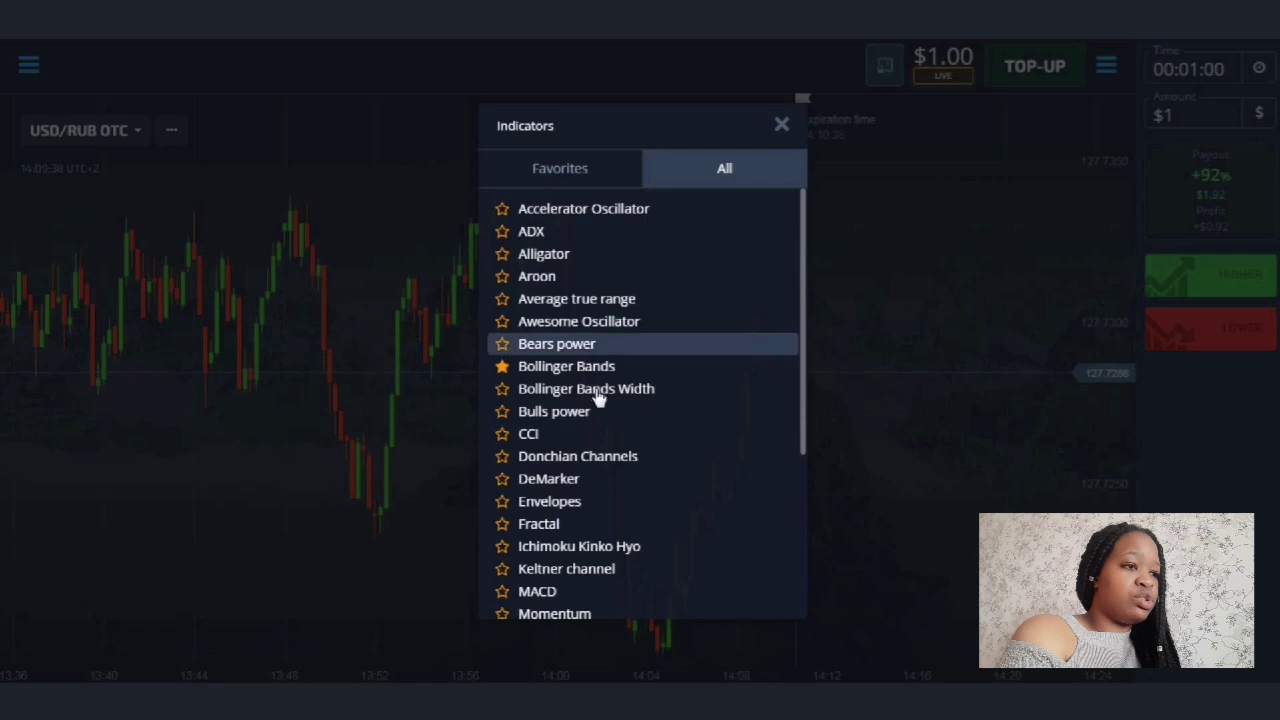
{"action": "left_click", "coordinate": [553, 368]}
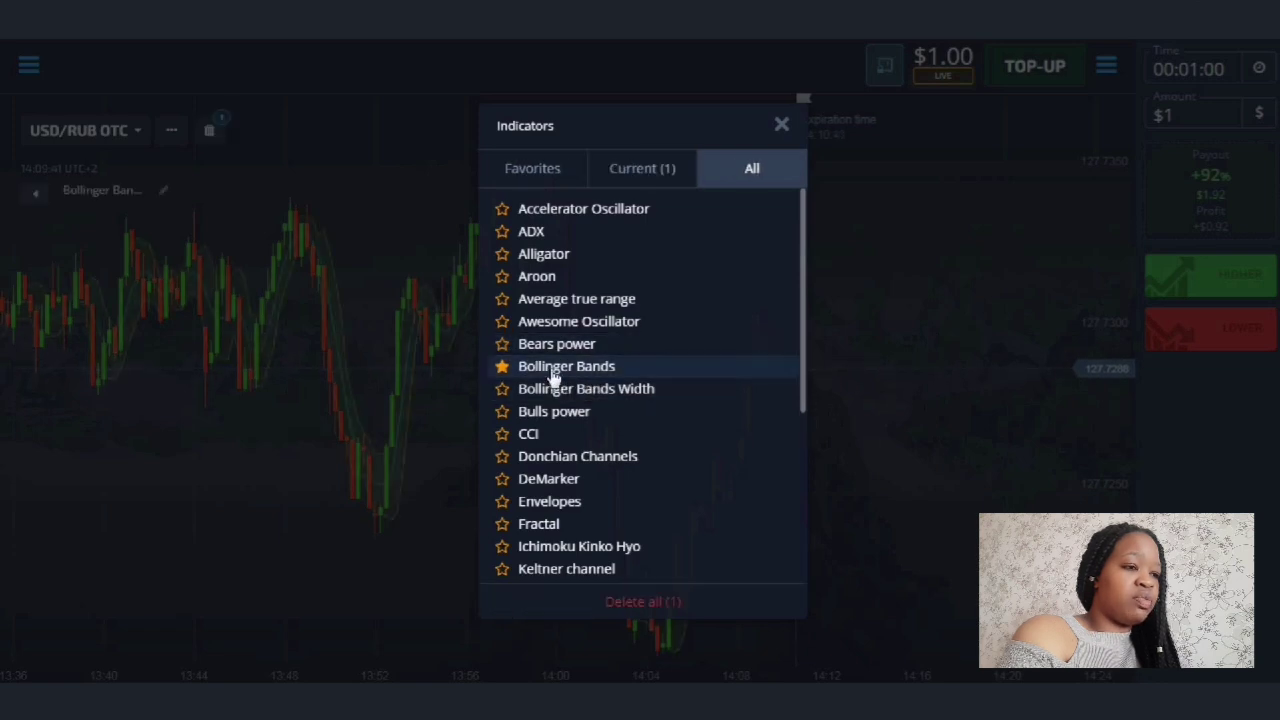
{"action": "left_click", "coordinate": [780, 127]}
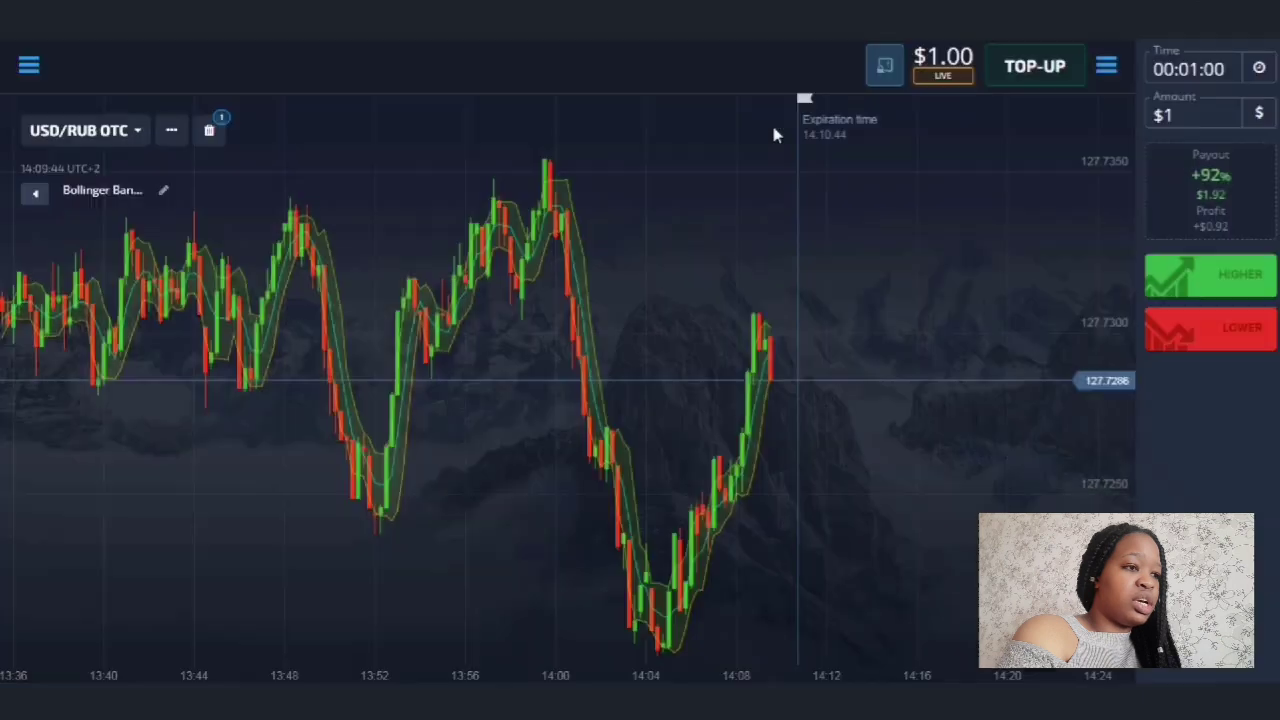
Set the Bollinger Bands period to 14 and deviation to 2, and save the settings.
{"action": "left_click", "coordinate": [163, 190]}
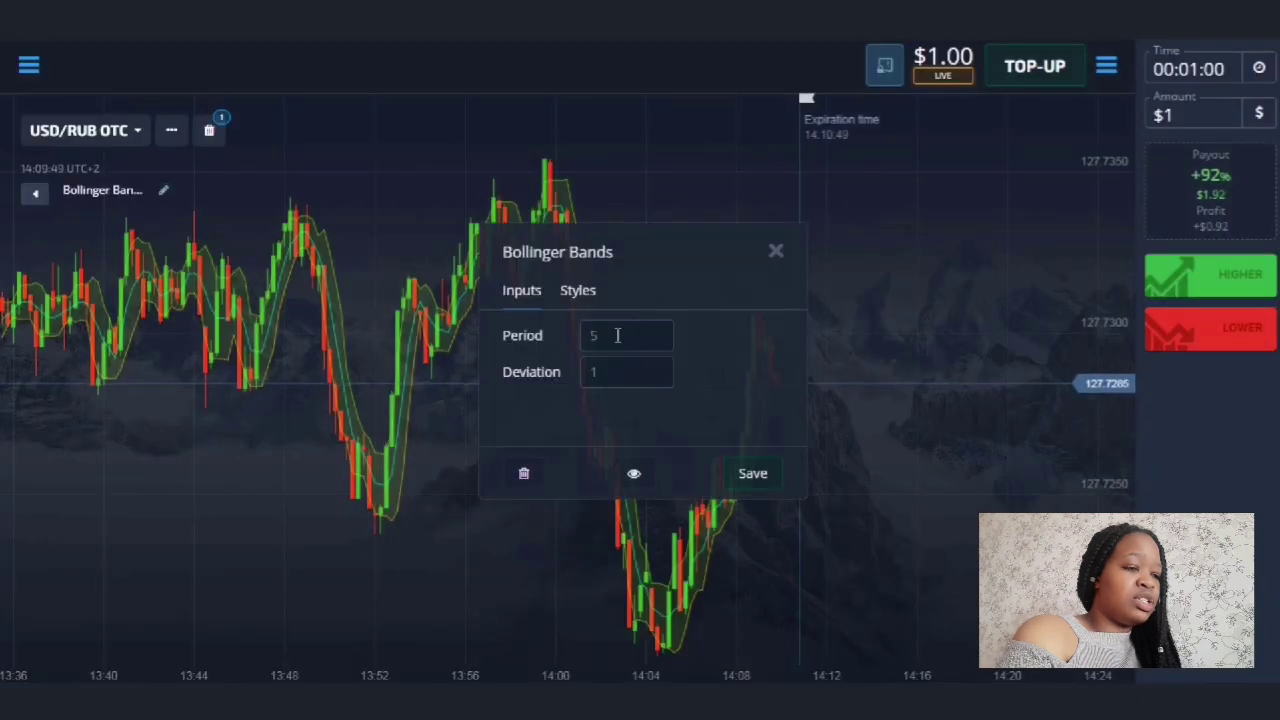
{"action": "left_click", "coordinate": [617, 335]}
{"action": "key", "text": "BackSpace"}
{"action": "type", "text": "14"}
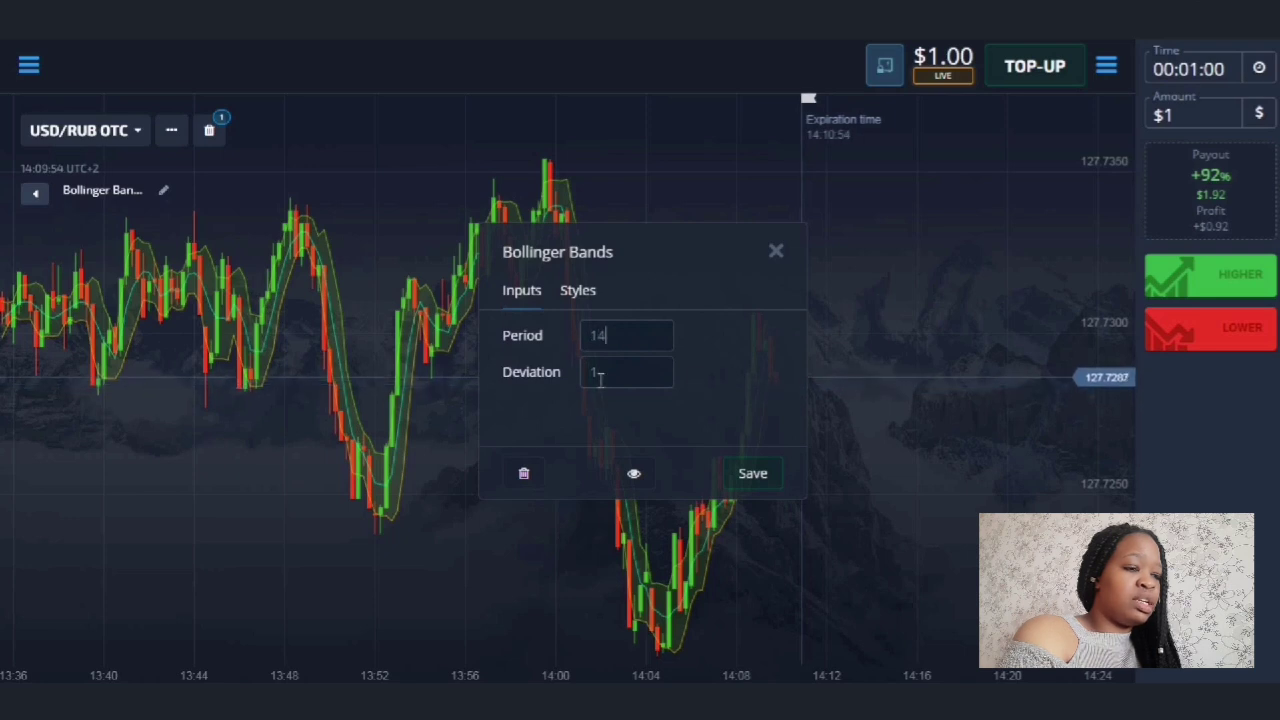
{"action": "left_click", "coordinate": [605, 373]}
{"action": "key", "text": "BackSpace"}
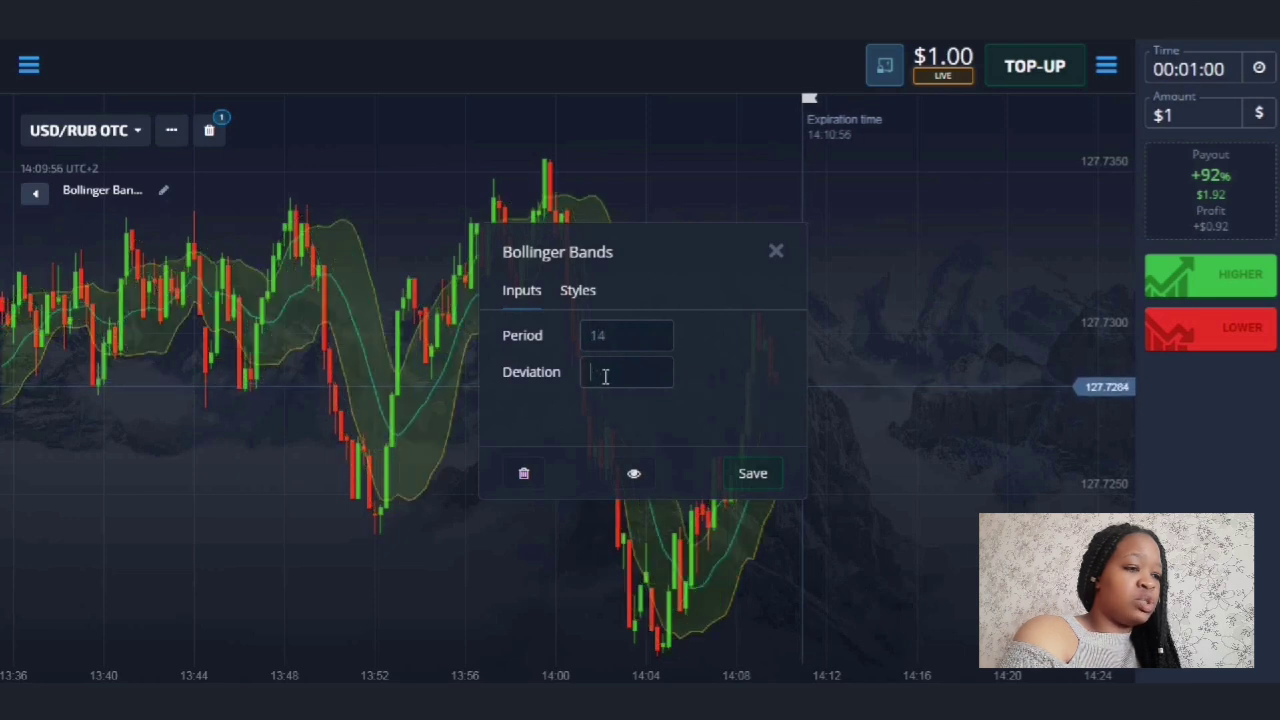
{"action": "type", "text": "2"}
{"action": "left_click", "coordinate": [753, 474]}
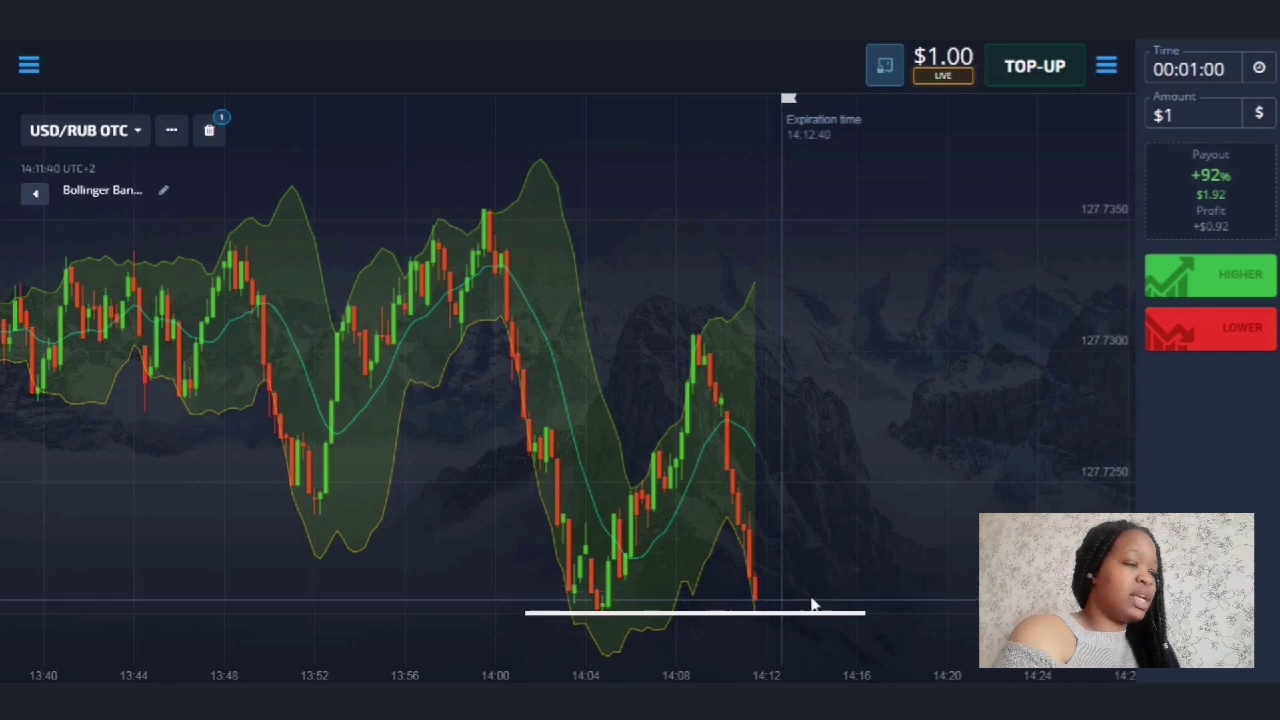
Place a $1 higher trade on USD/RUB OTC and a $1.92 lower trade on NZD/USD OTC, each with a one-minute expiry.
{"action": "left_click", "coordinate": [1229, 291]}
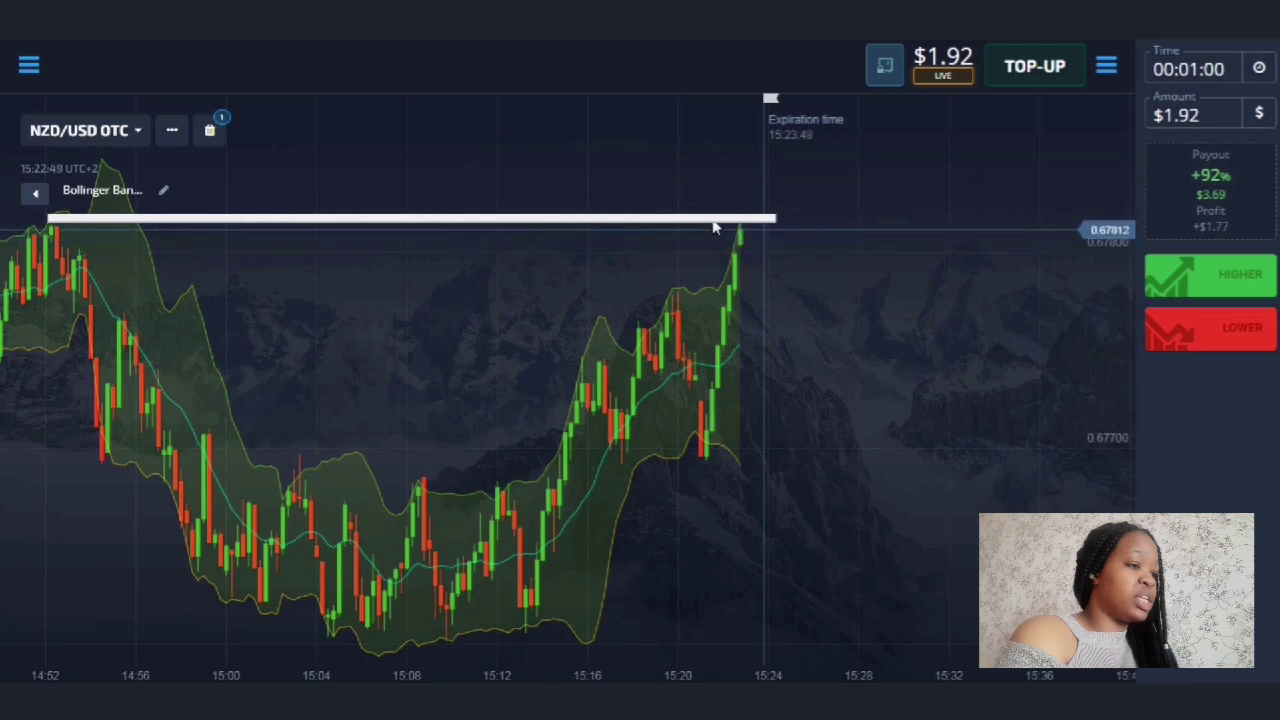
{"action": "left_click", "coordinate": [1248, 347]}
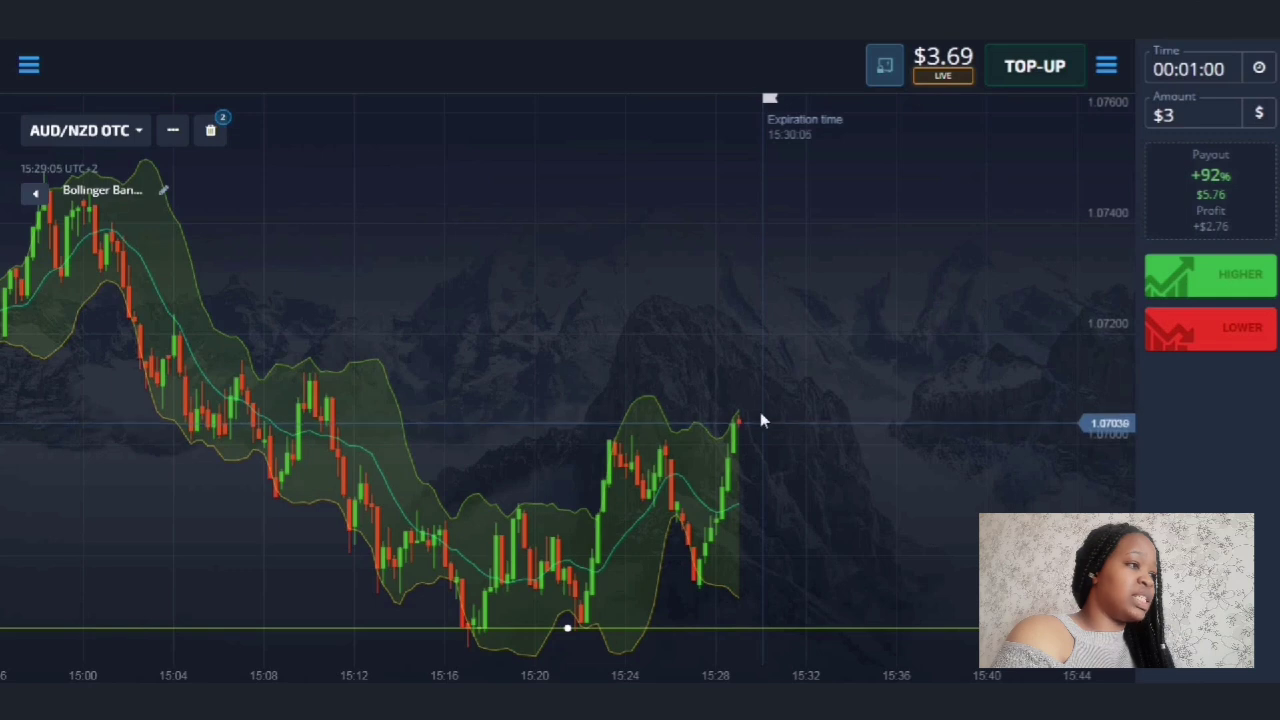
Place one-minute lower trades of $3 on AUD/NZD OTC and $6 on AUD/CHF OTC.
{"action": "left_click", "coordinate": [1212, 338]}
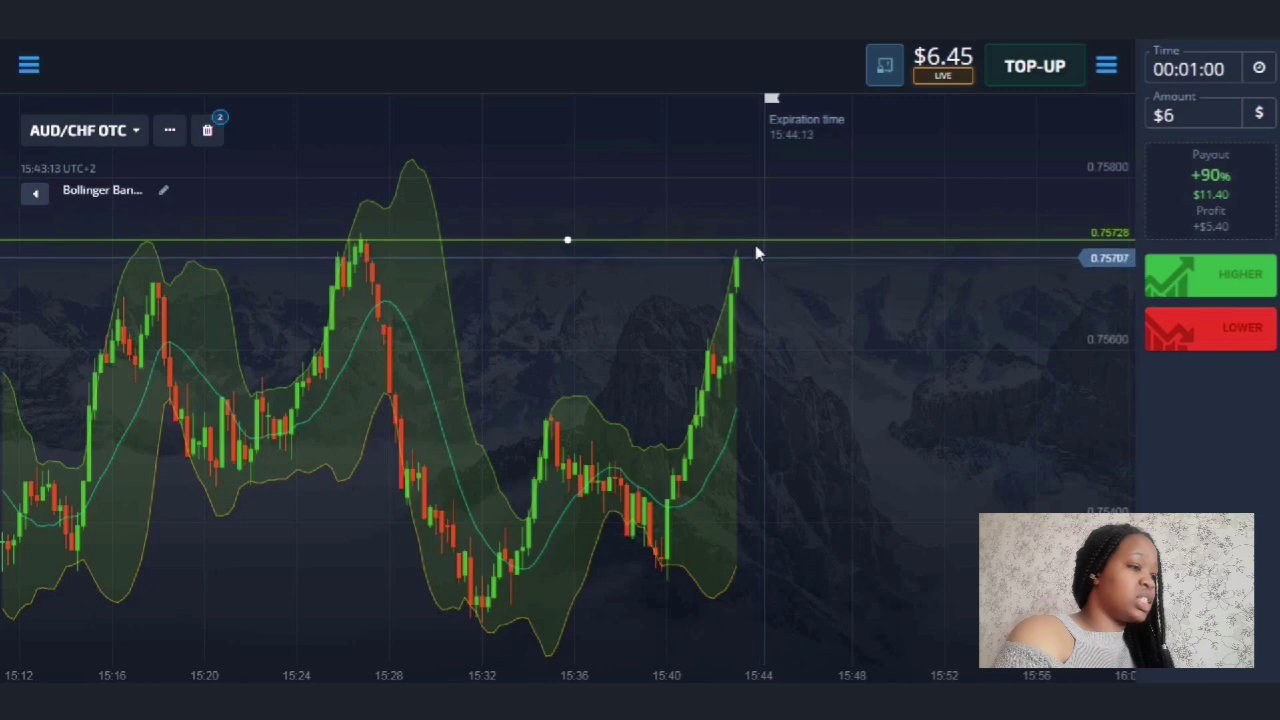
{"action": "left_click", "coordinate": [1190, 337]}
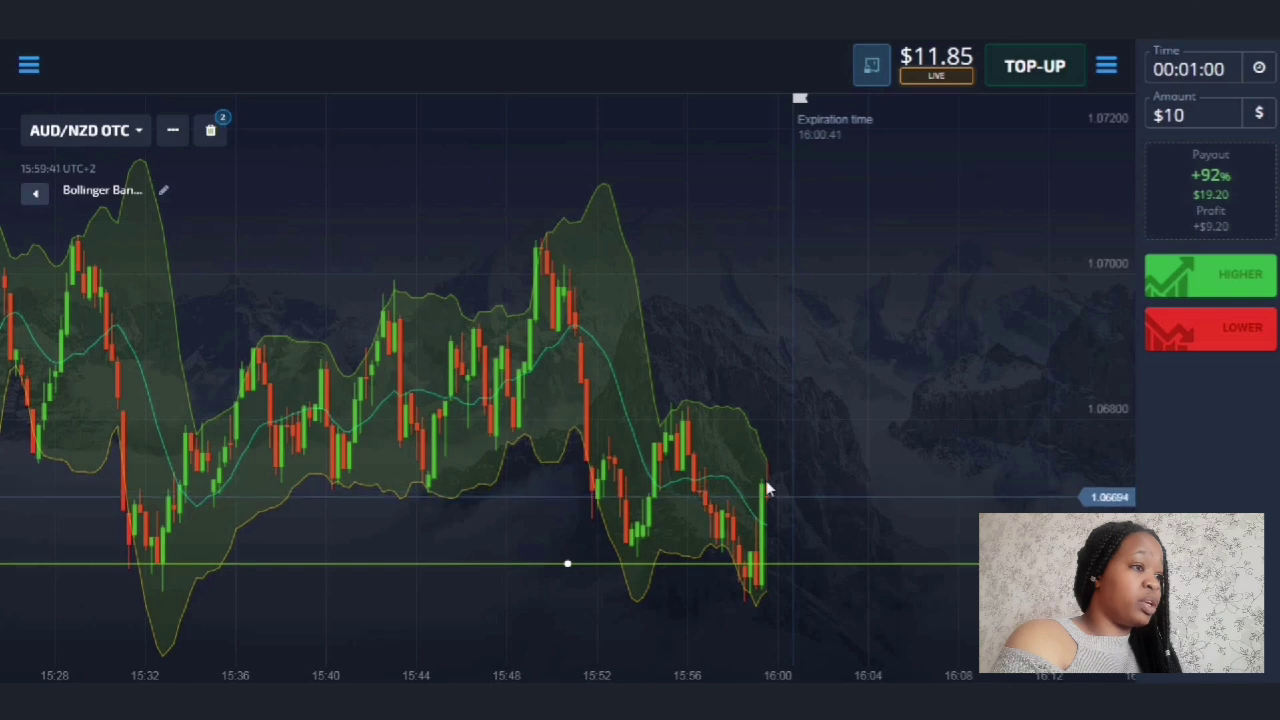
Place a $10 lower trade on AUD/NZD OTC with a two-minute expiry and move the horizontal line slightly down.
{"action": "left_click", "coordinate": [1210, 70]}
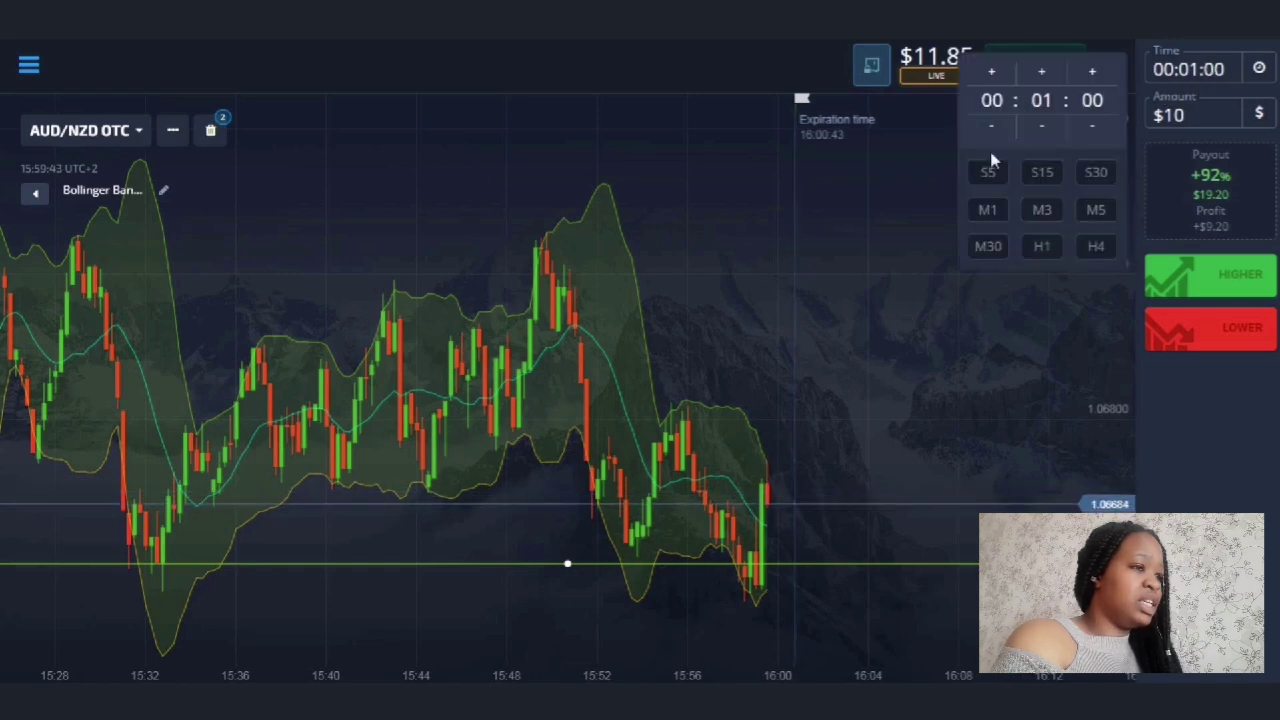
{"action": "left_click", "coordinate": [1046, 78]}
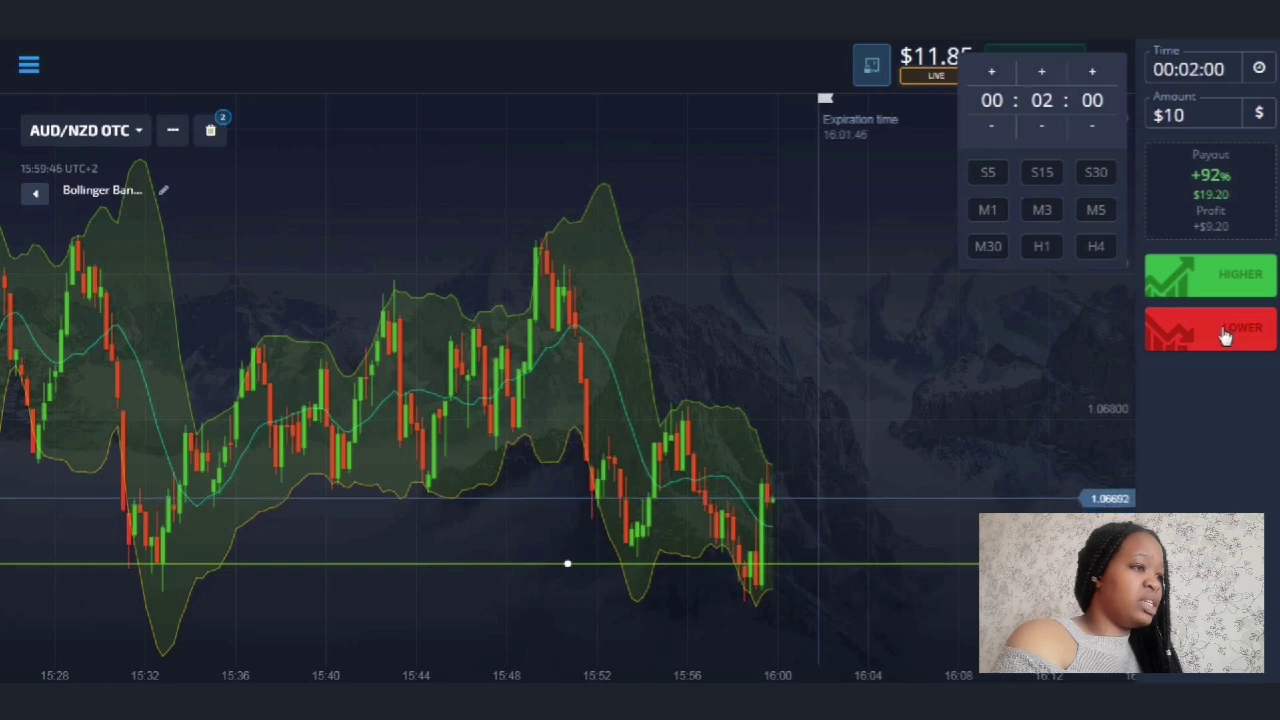
{"action": "left_click", "coordinate": [1225, 336]}
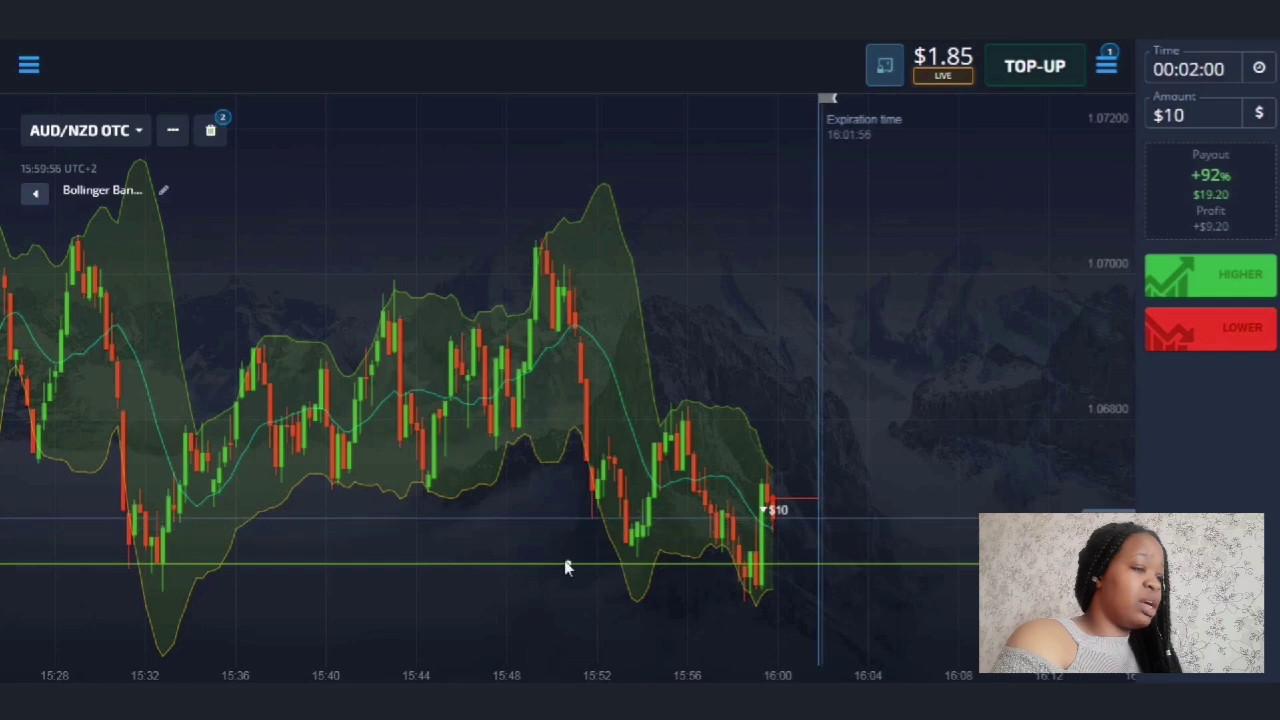
{"action": "left_click_drag", "start_coordinate": [566, 568], "coordinate": [567, 590]}
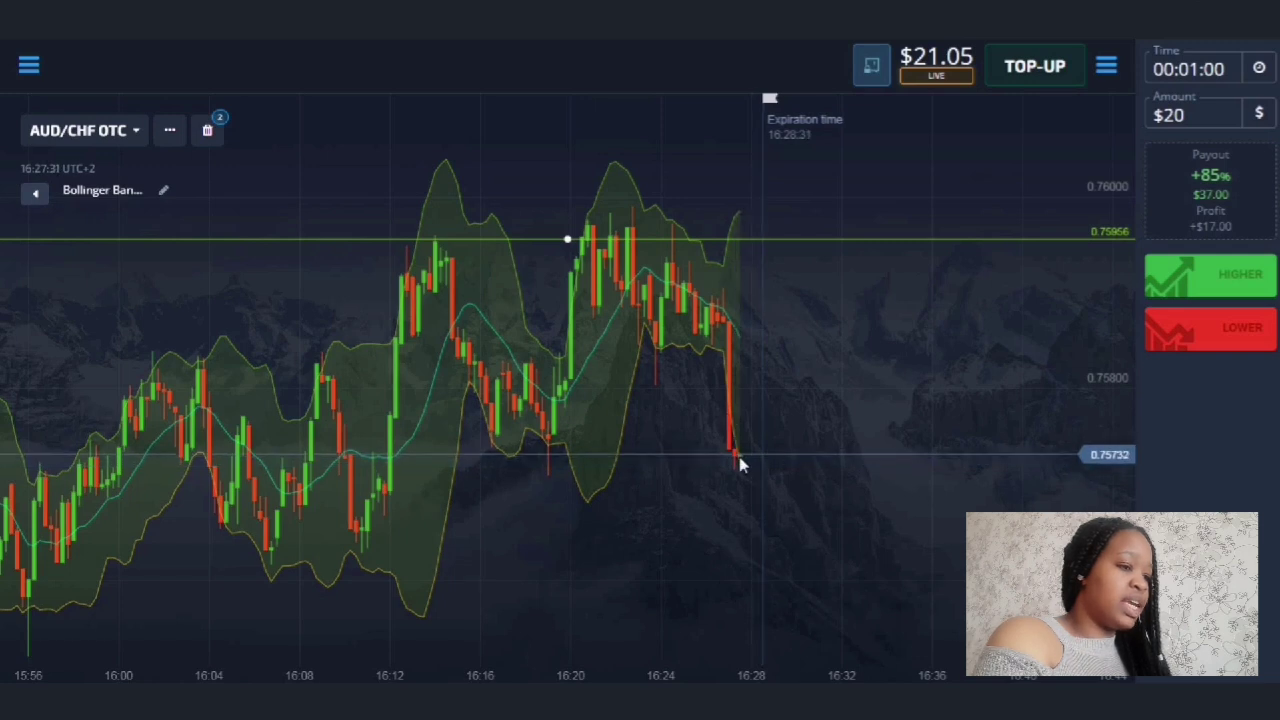
Place a $20 one-minute higher trade on AUD/CHF OTC and move the horizontal line down near the latest candles.
{"action": "left_click", "coordinate": [1214, 277]}
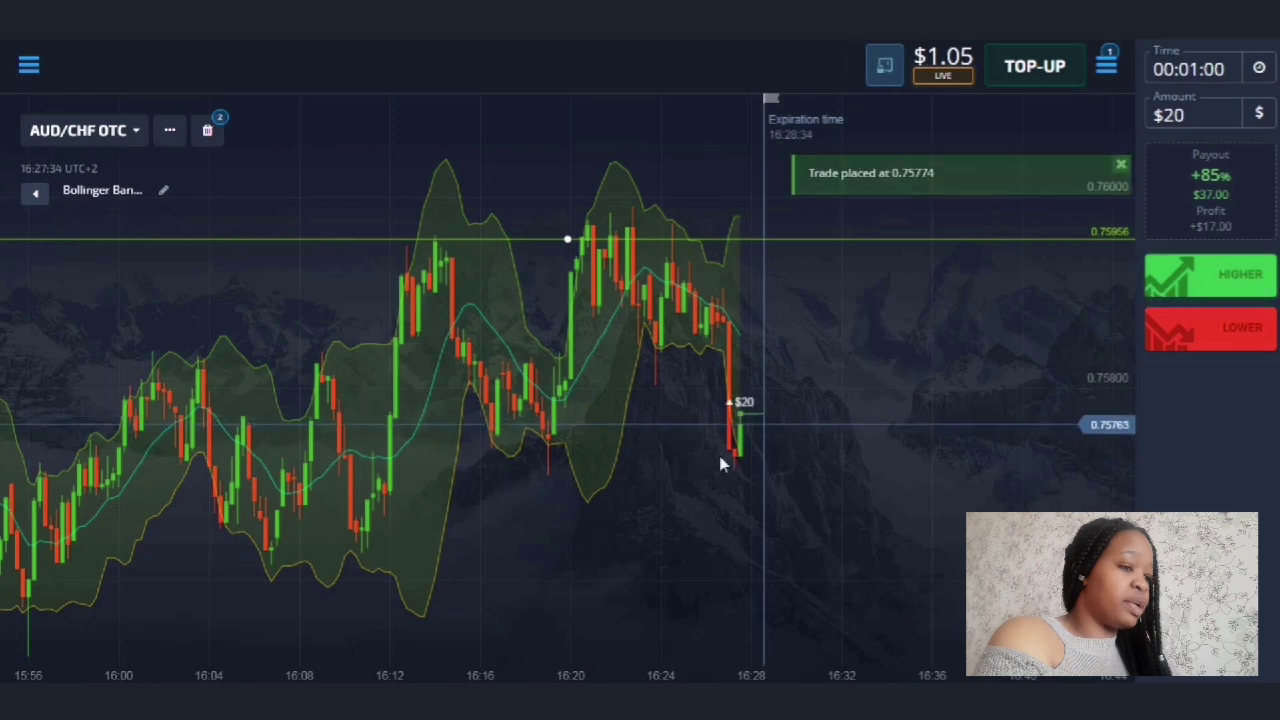
{"action": "left_click_drag", "start_coordinate": [570, 233], "coordinate": [651, 449]}
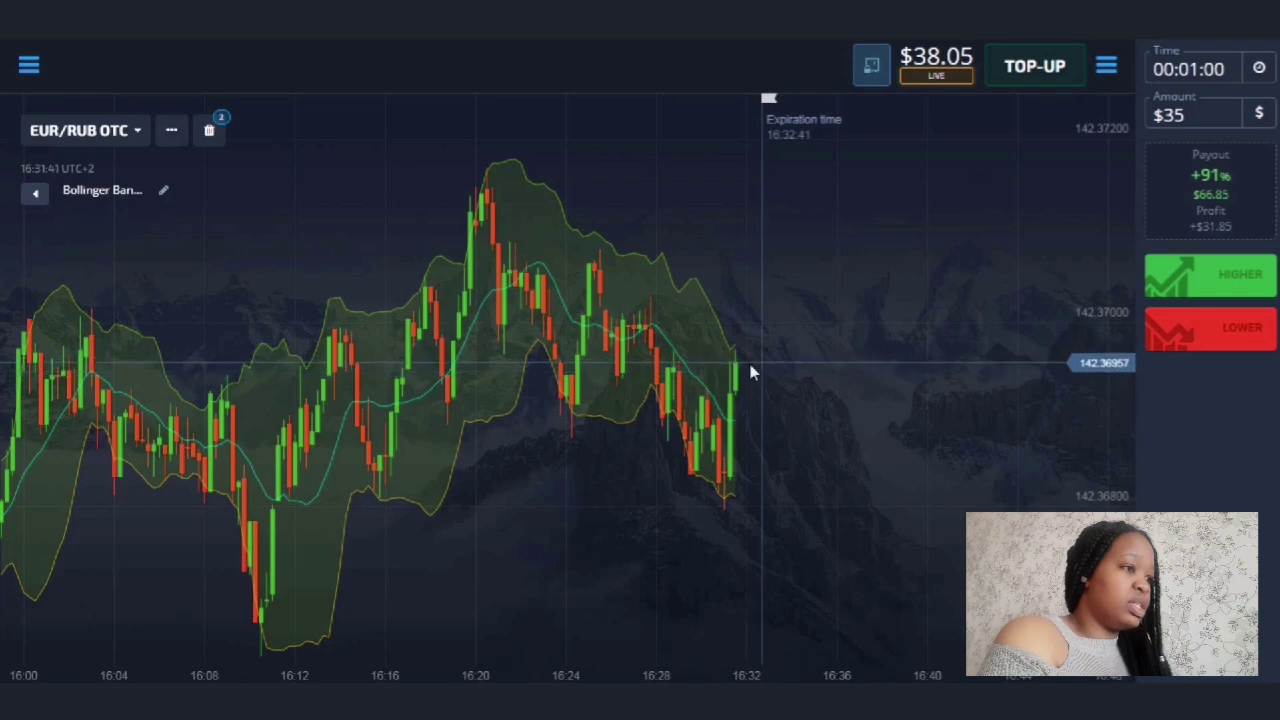
Set the expiry to two minutes and place a $35 lower trade on EUR/RUB OTC.
{"action": "left_click", "coordinate": [1221, 78]}
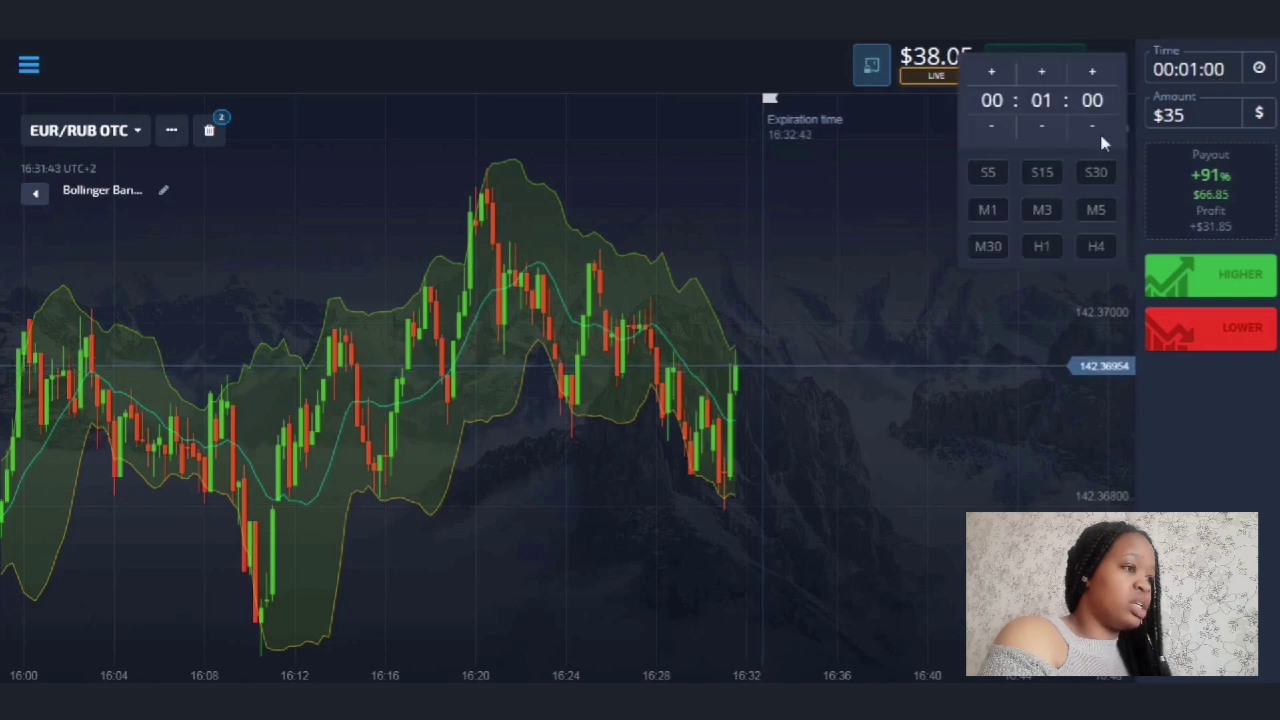
{"action": "left_click", "coordinate": [1042, 78]}
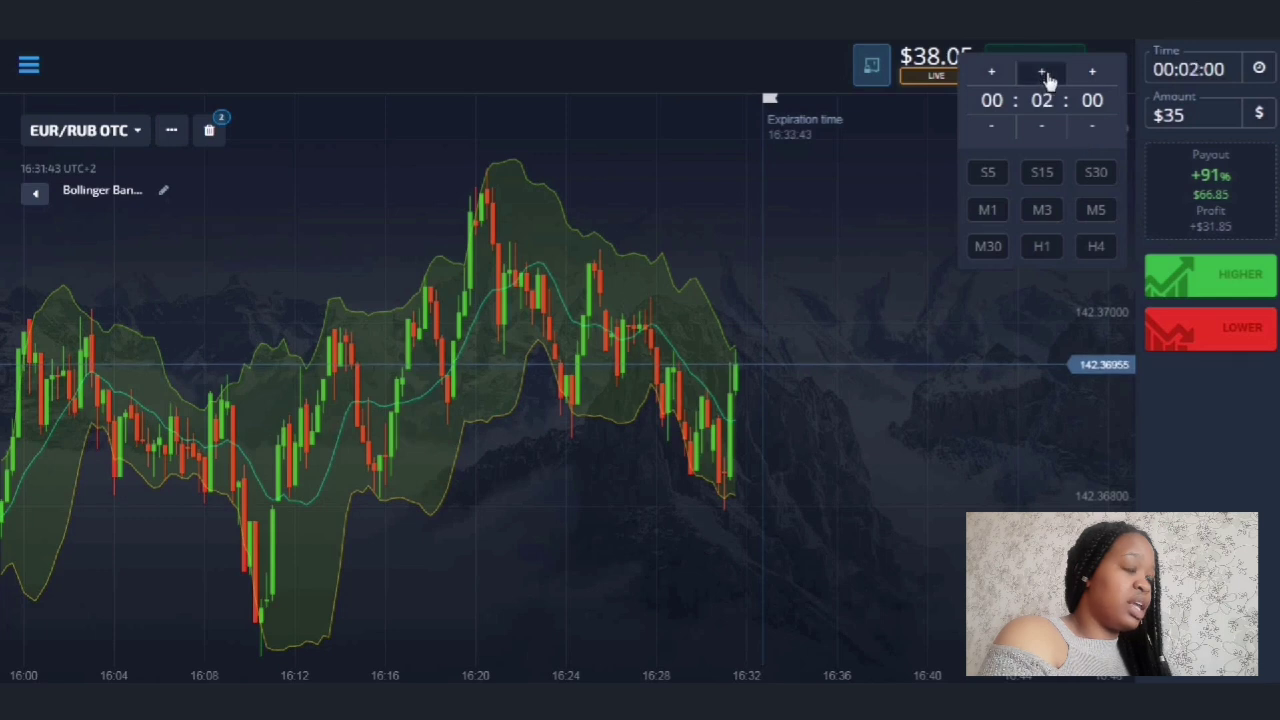
{"action": "left_click", "coordinate": [1200, 332]}
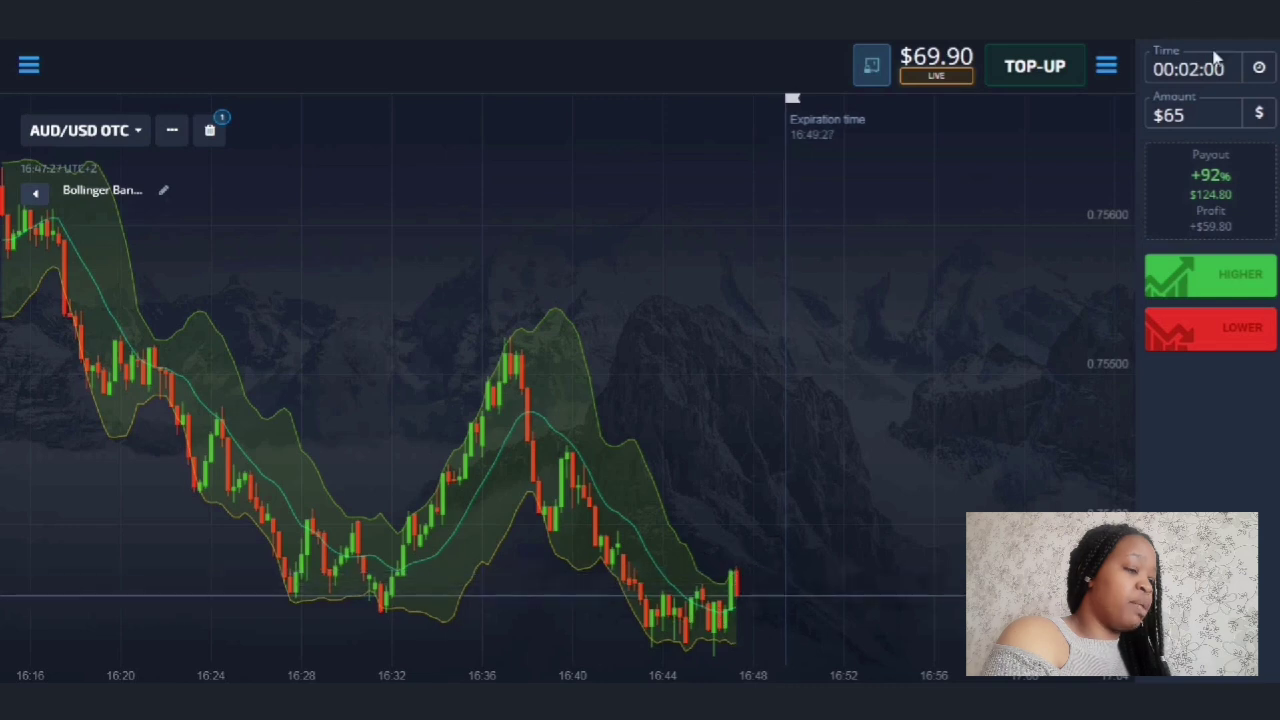
Place two-minute lower trades of $65, $120 and $200 on AUD/USD OTC and $400 on AUD/CHF OTC.
{"action": "left_click", "coordinate": [1216, 322]}
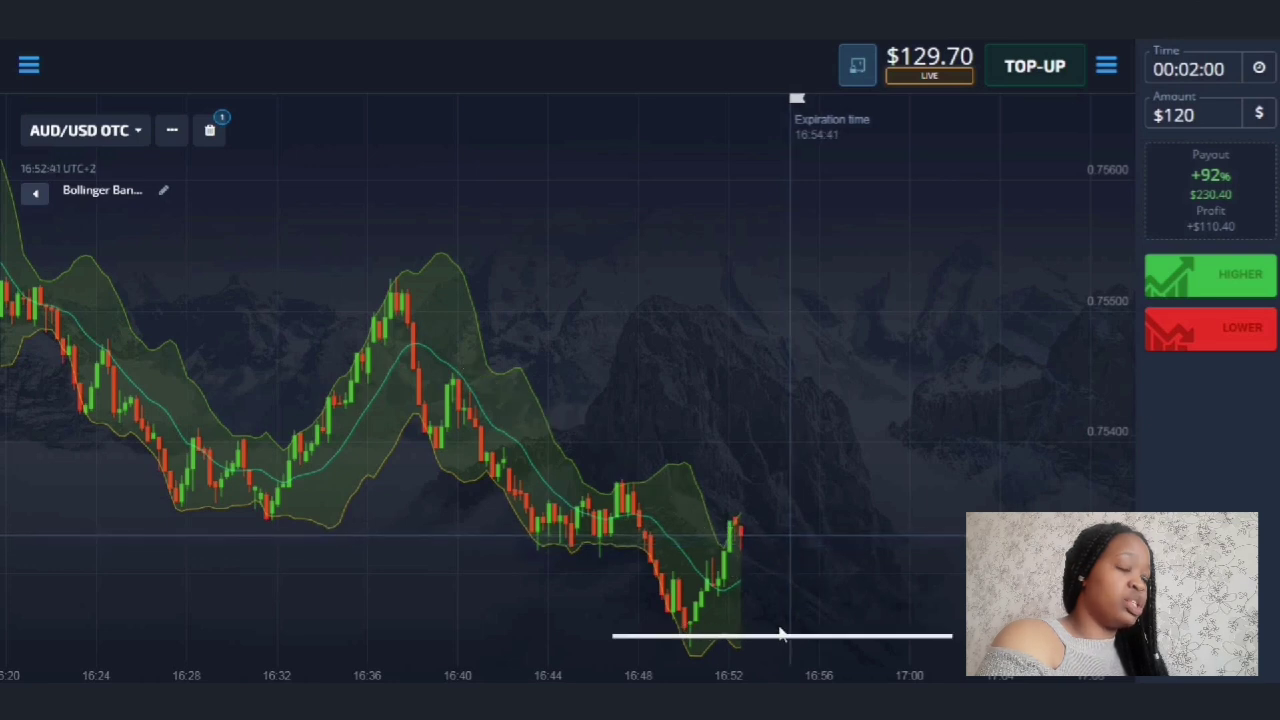
{"action": "left_click", "coordinate": [1200, 344]}
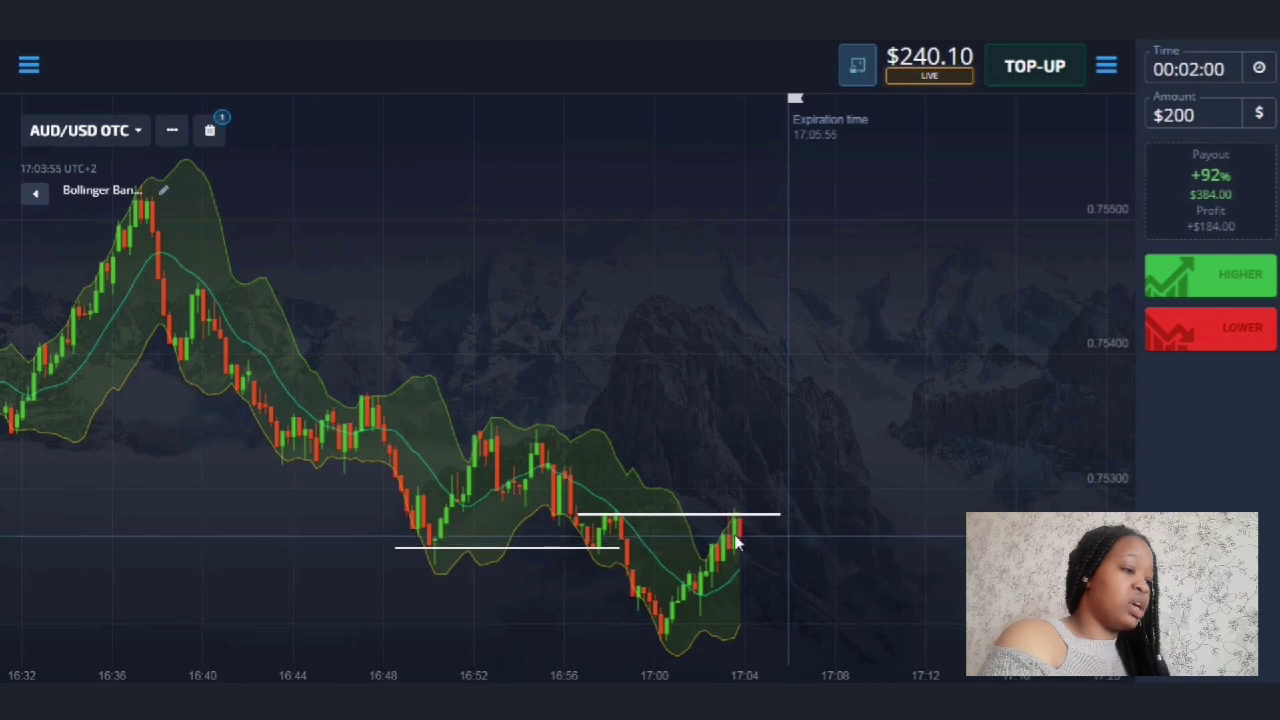
{"action": "left_click", "coordinate": [1220, 337]}
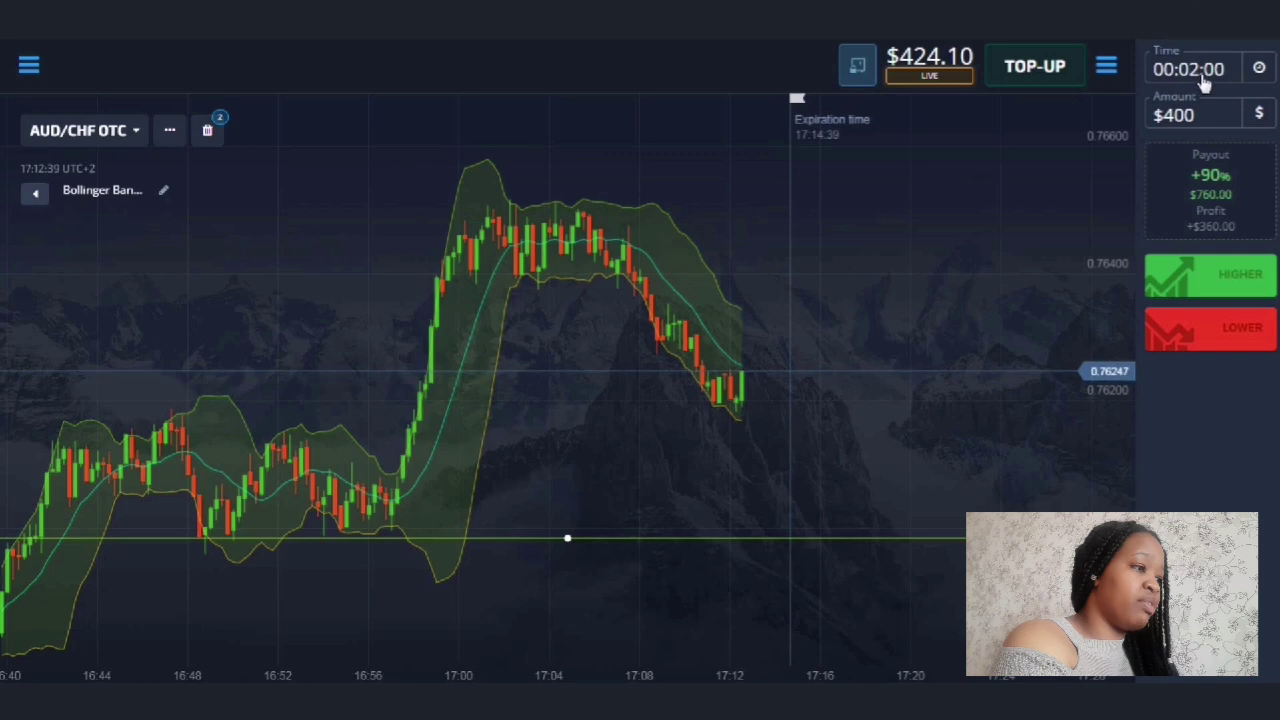
{"action": "left_click", "coordinate": [1227, 330]}
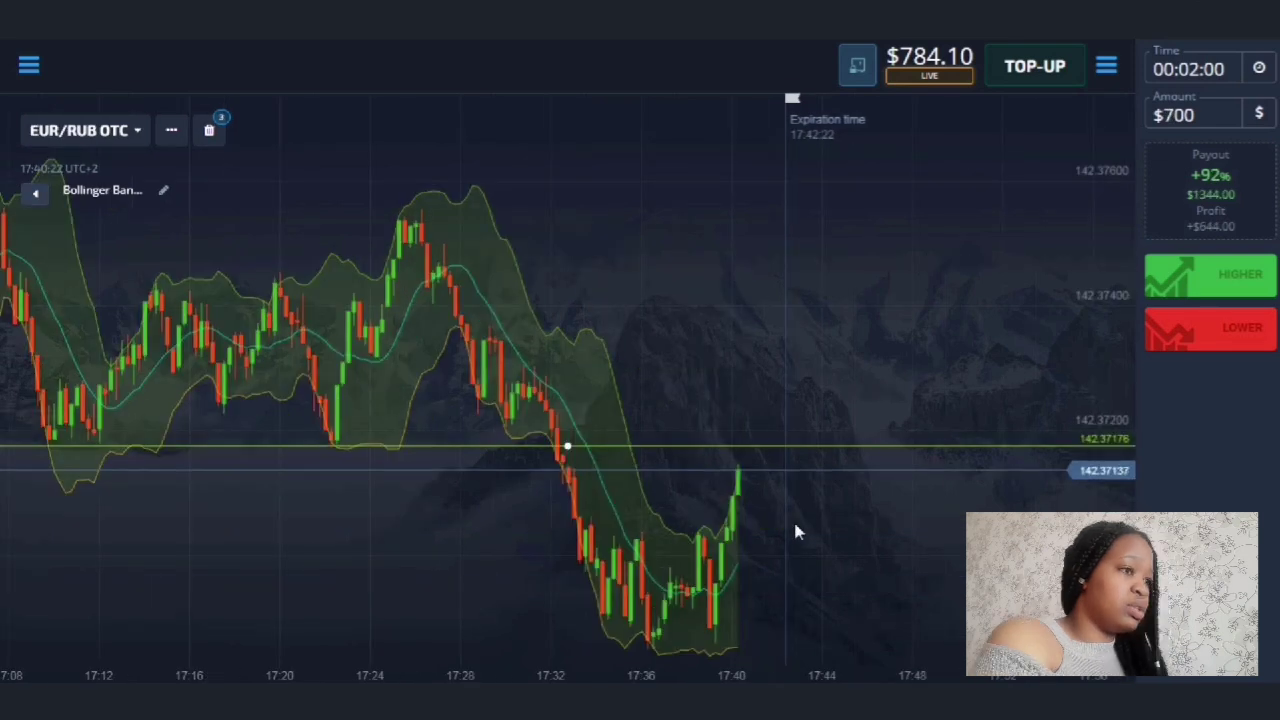
Place a $700 lower trade on EUR/RUB OTC with a two-minute expiry.
{"action": "left_click", "coordinate": [1187, 69]}
{"action": "left_click", "coordinate": [1041, 126]}
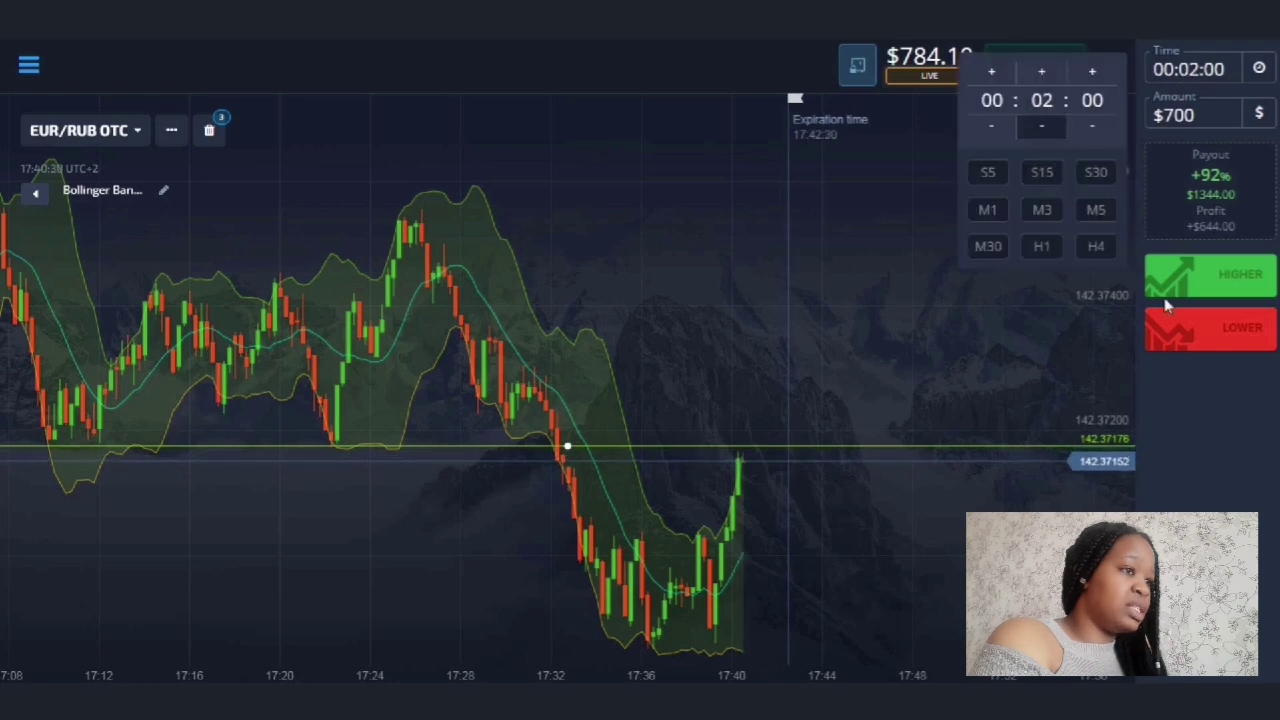
{"action": "left_click", "coordinate": [1196, 337]}
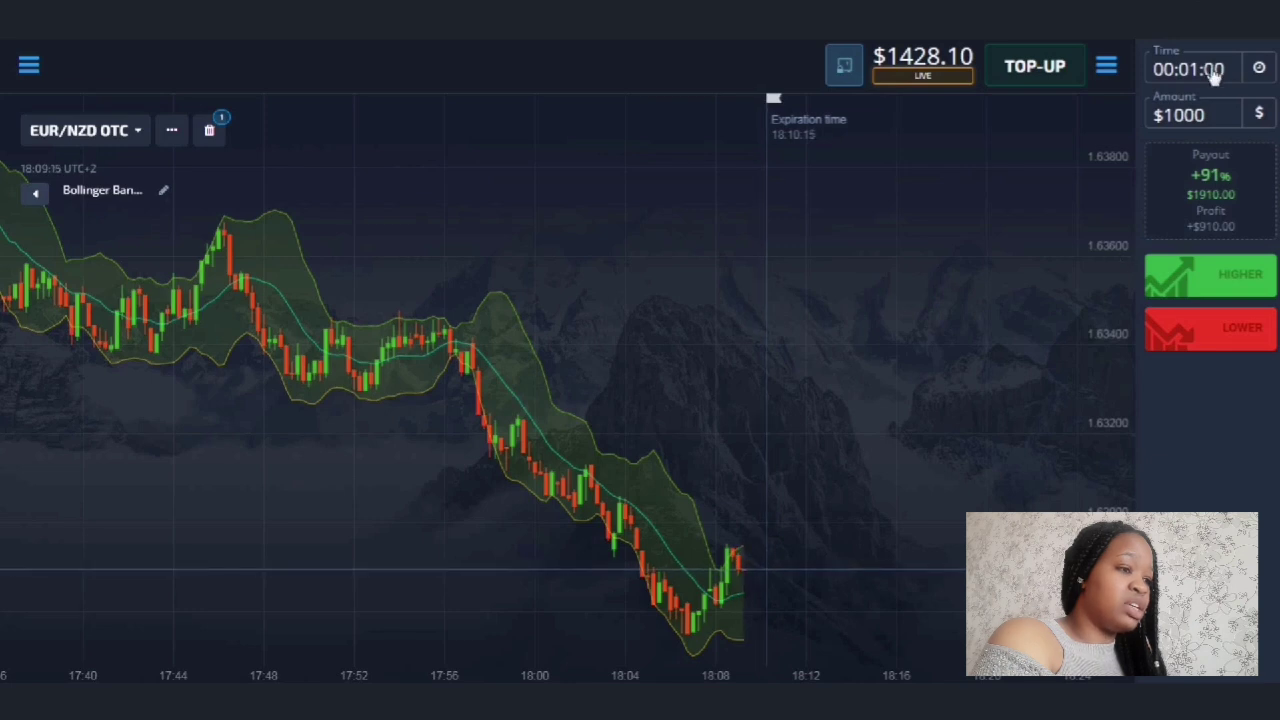
Set the expiry time of the $1000 EUR/NZD OTC trade to two minutes.
{"action": "left_click", "coordinate": [1104, 132]}
{"action": "left_click", "coordinate": [1041, 76]}
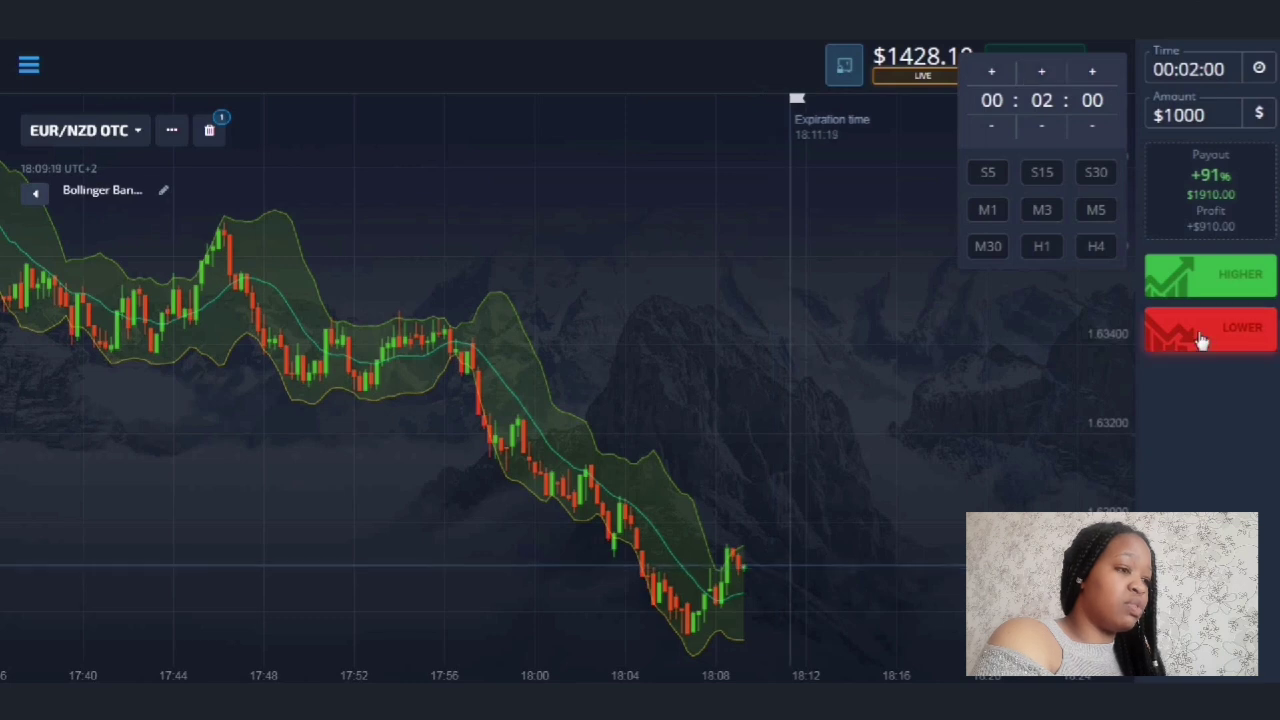
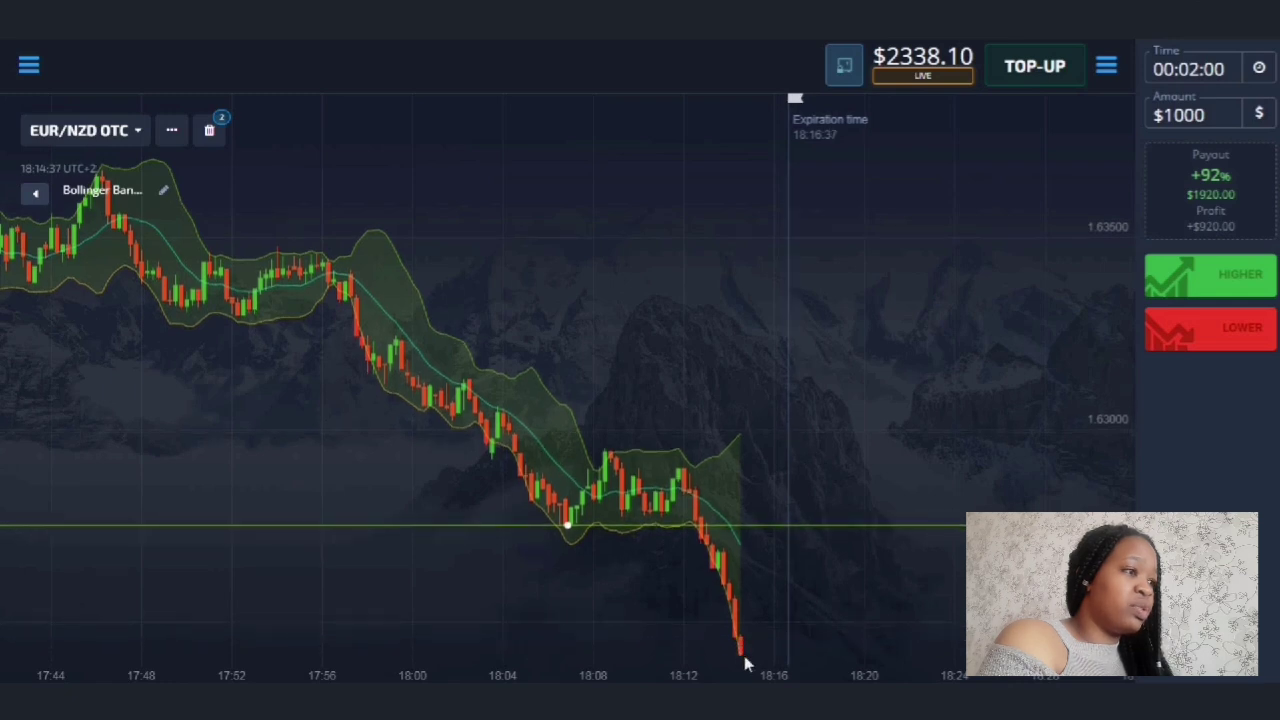
Place a $1000 higher trade on EUR/NZD OTC with a two-minute expiry.
{"action": "left_click", "coordinate": [1200, 78]}
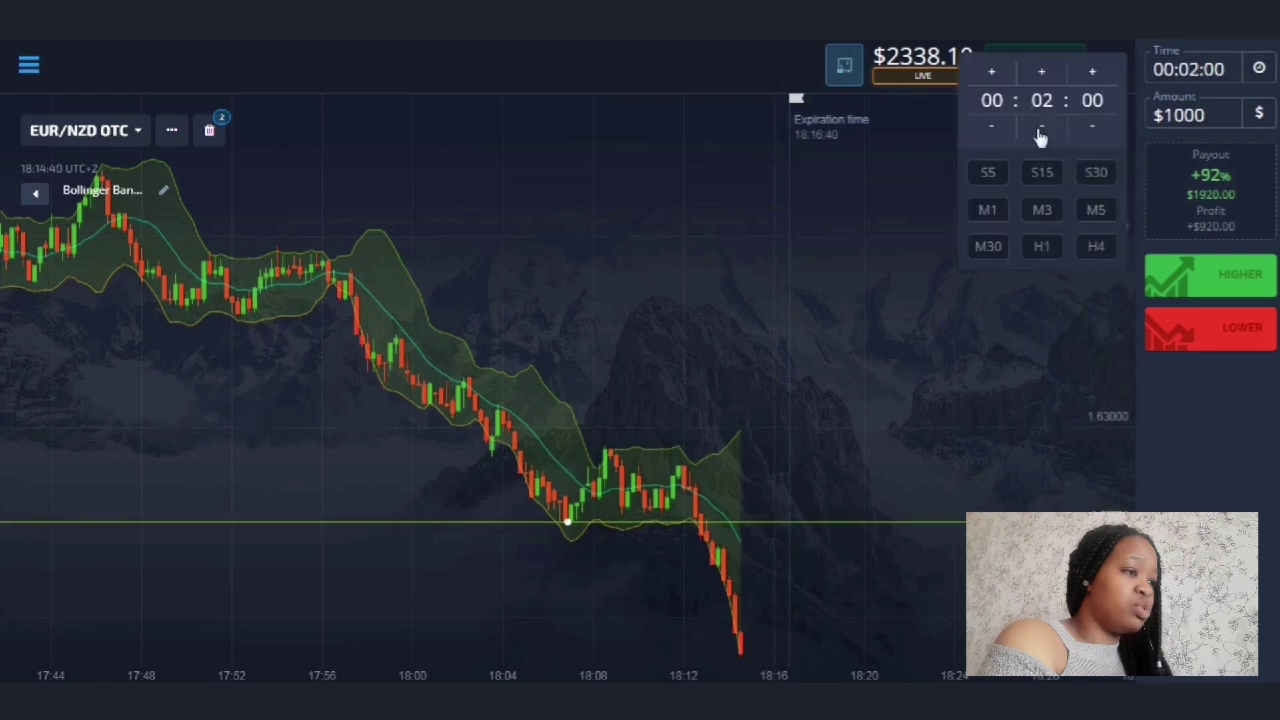
{"action": "left_click", "coordinate": [1040, 137]}
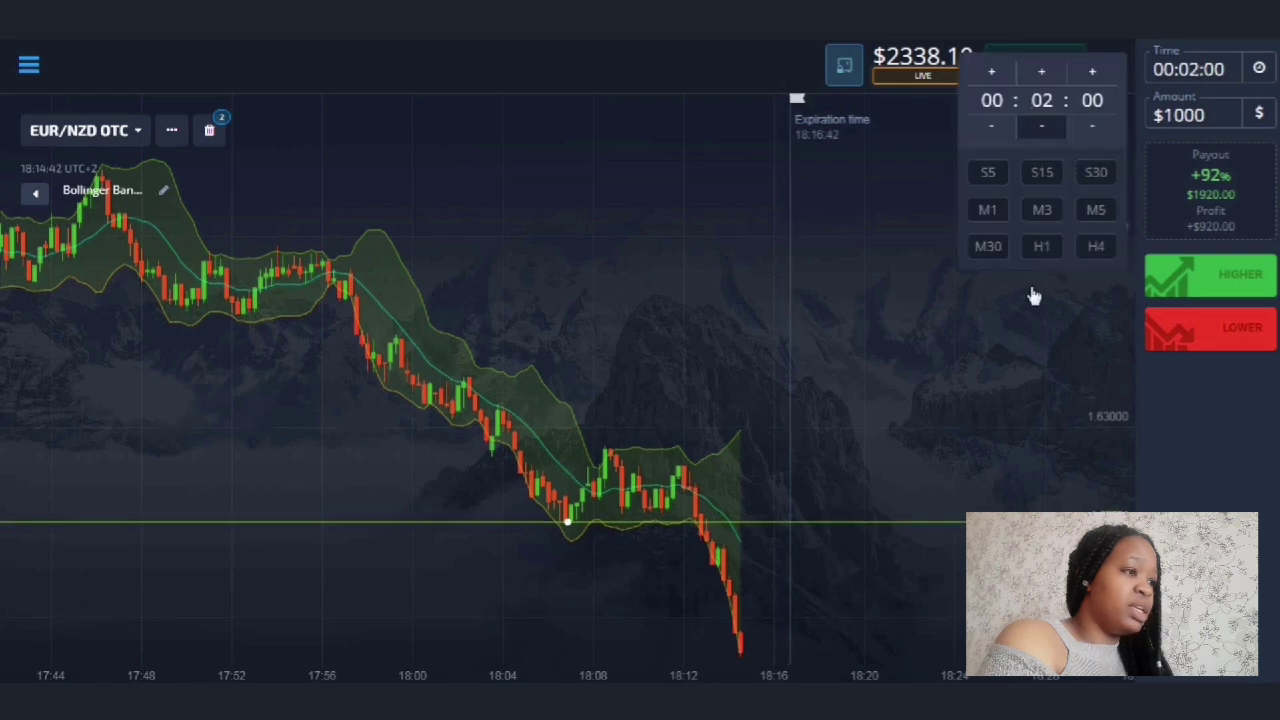
{"action": "left_click", "coordinate": [1222, 287]}
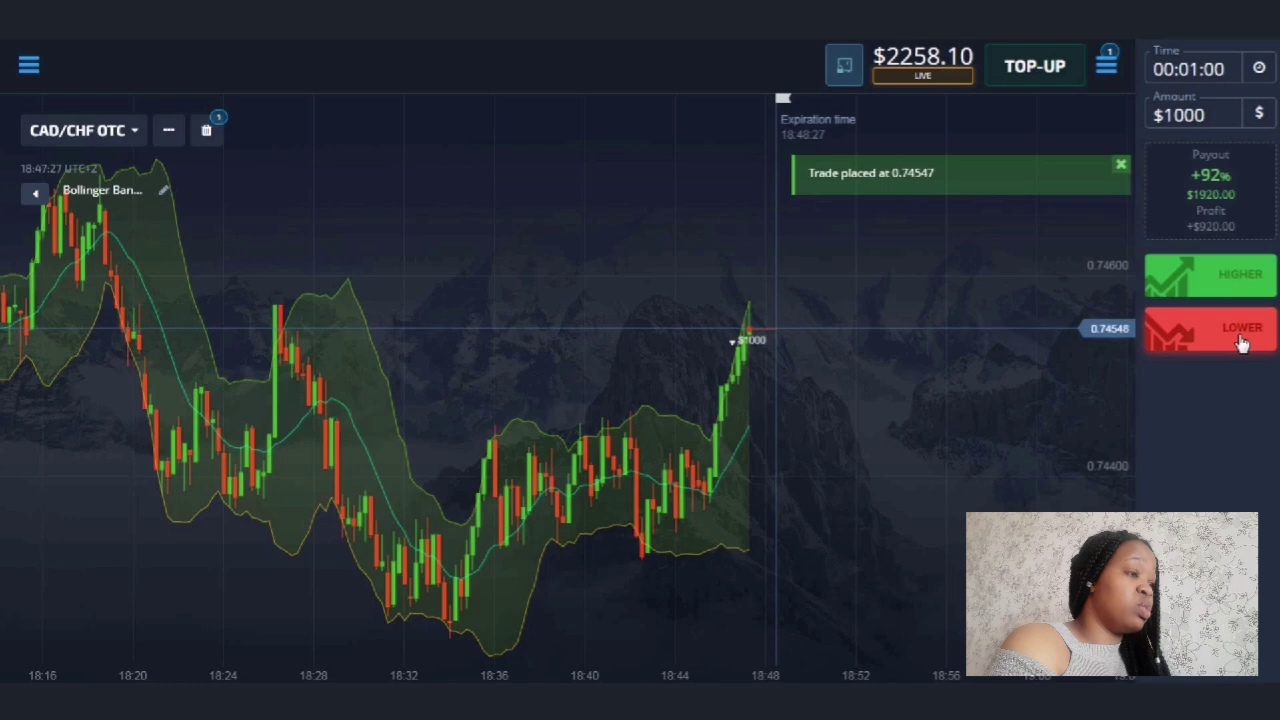
Place another $1000 lower trade on CAD/CHF OTC with a one-minute expiry.
{"action": "left_click", "coordinate": [1240, 343]}
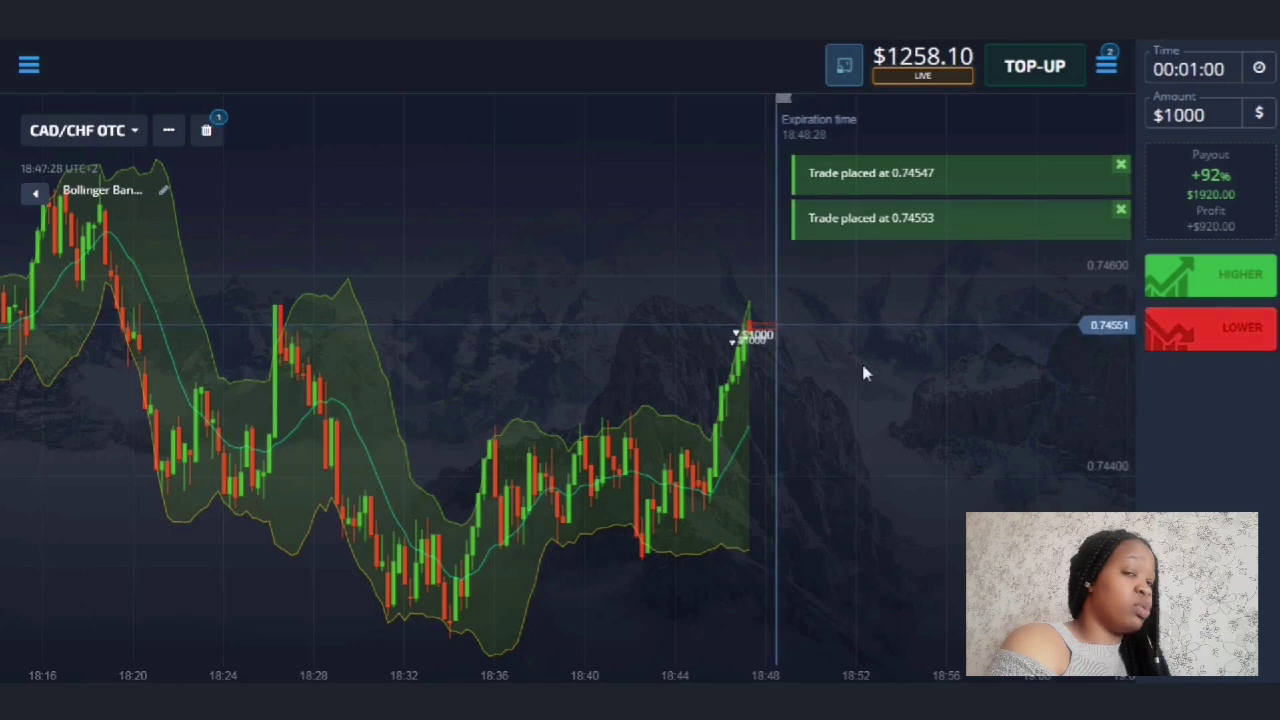